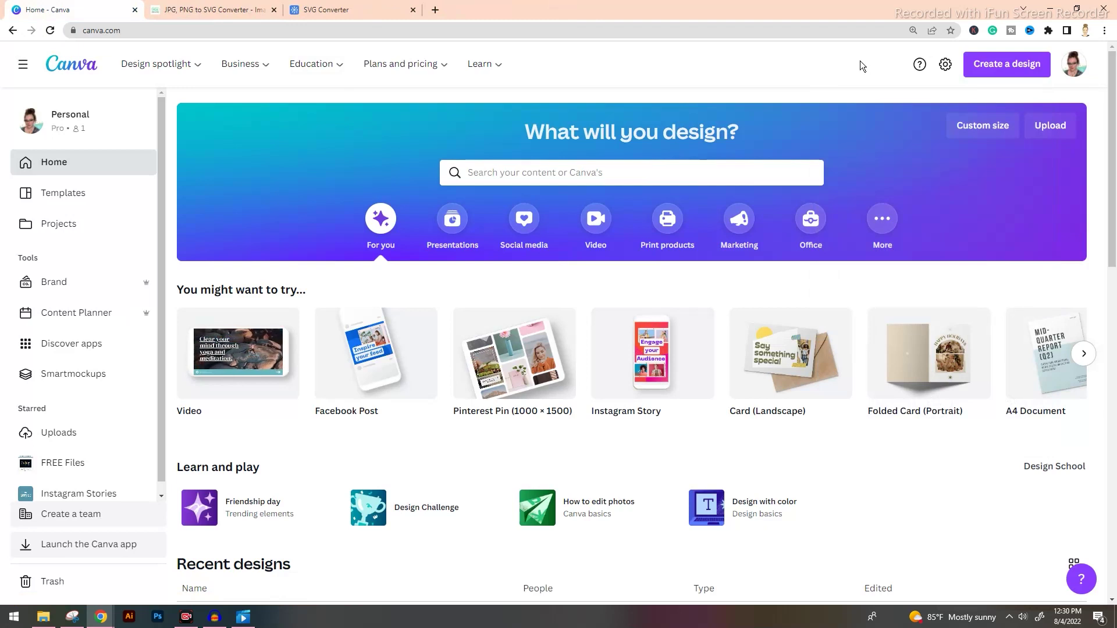
Step: Create a new blank Facebook Post design in Canva
left_click(1018, 69)
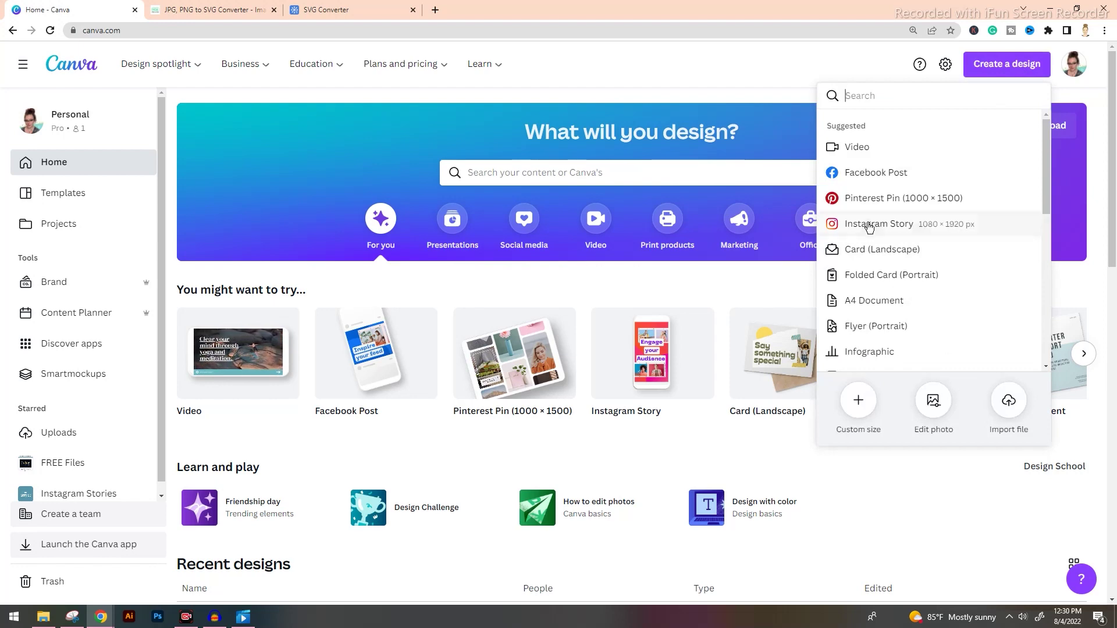
left_click(876, 172)
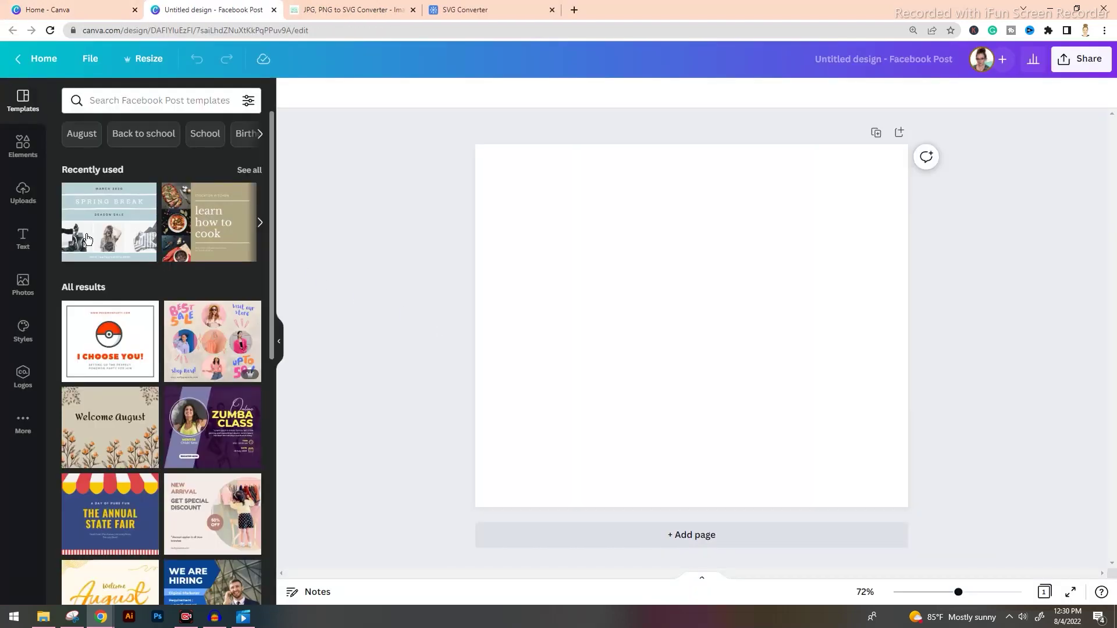
left_click(24, 147)
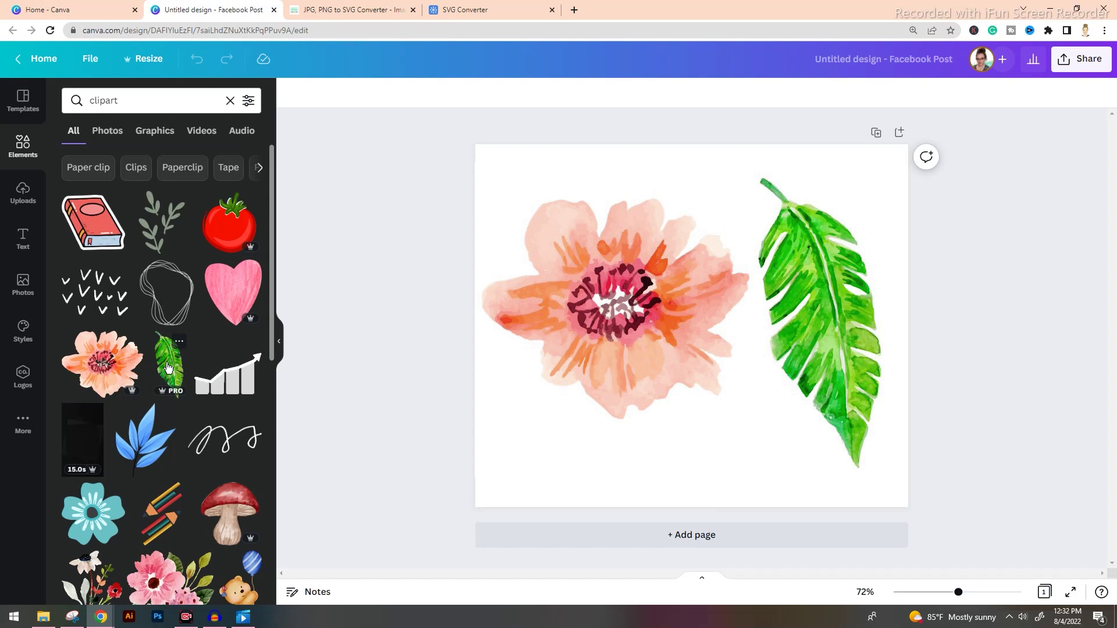
Step: Add the blue flower and pink dinosaur clipart, placing the dinosaur right of the flower
scroll(168, 367, "down", 3)
left_click(93, 338)
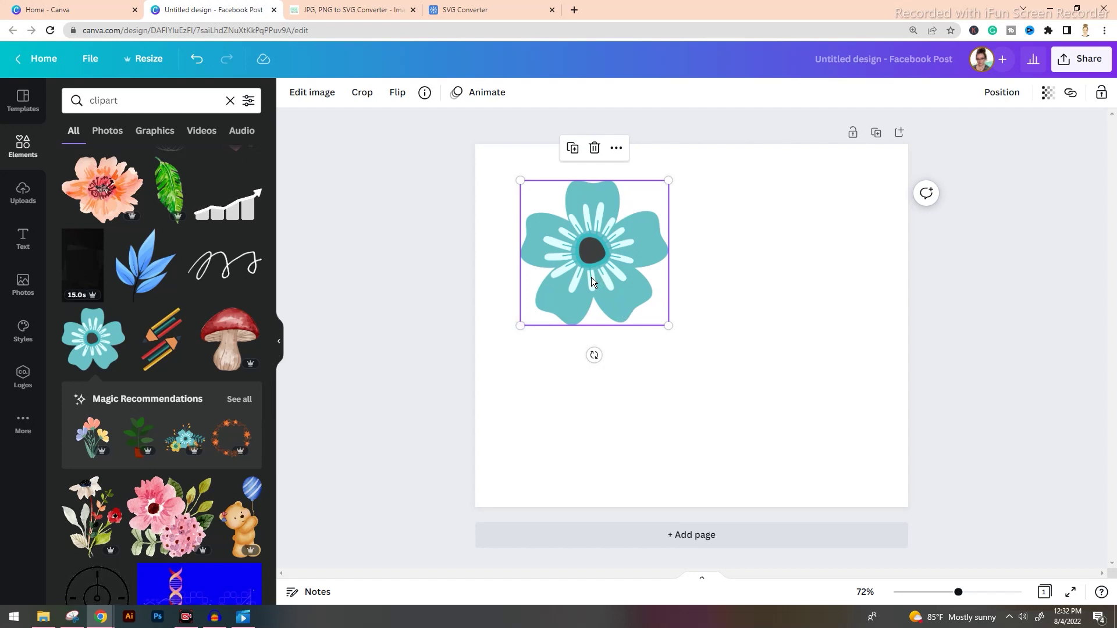
scroll(163, 349, "down", 5)
left_click(93, 230)
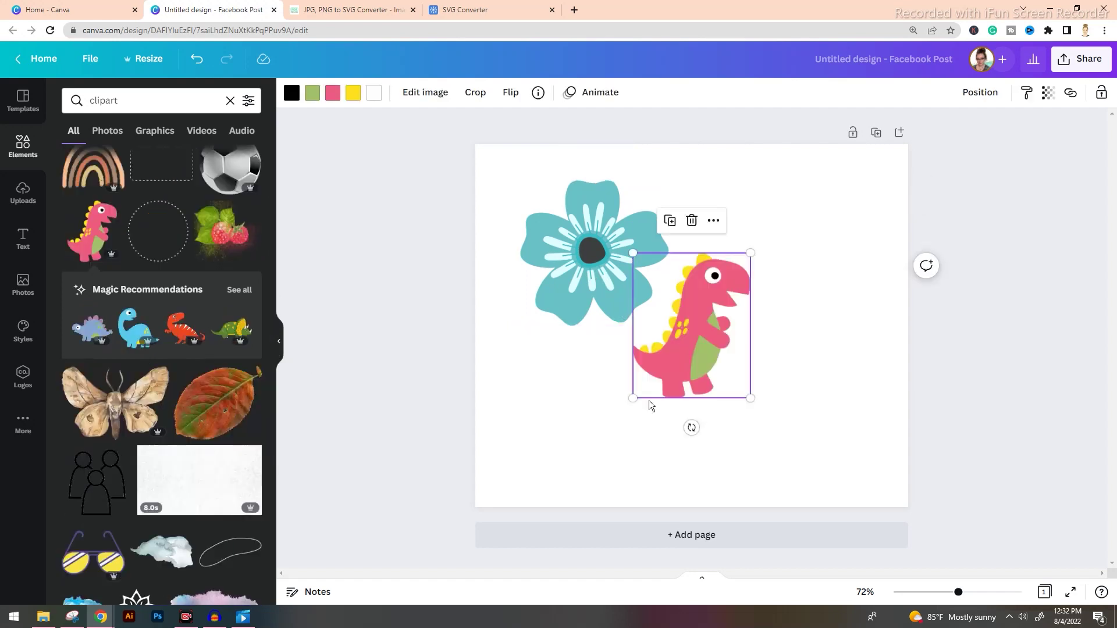
left_click_drag(727, 375, 798, 304)
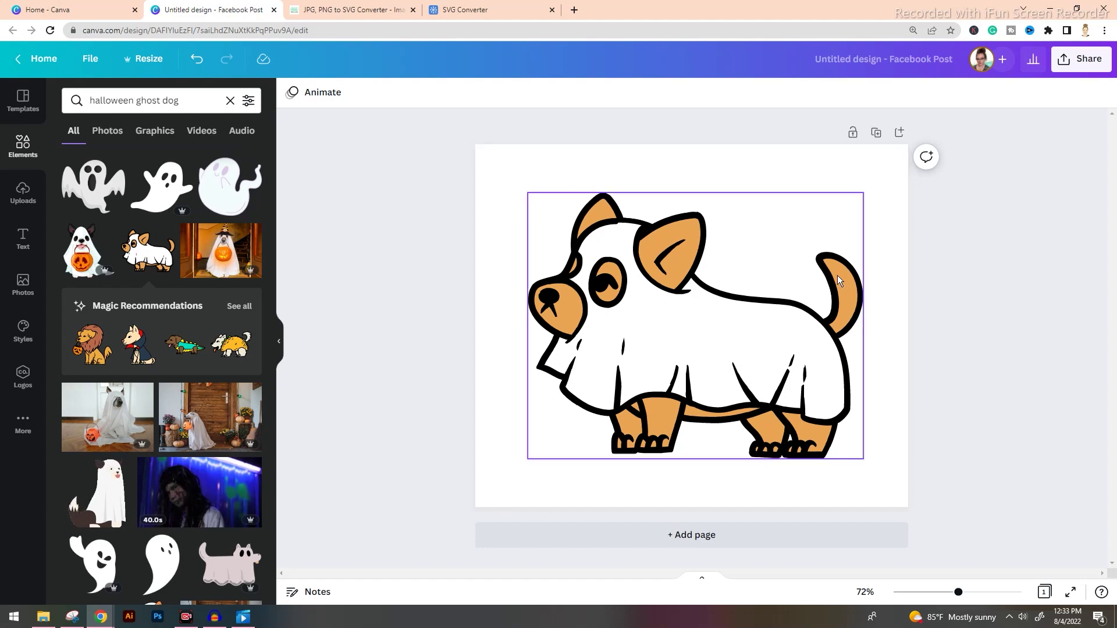
Step: Download the ghost-dog design as HalloweenPup.png from the Share menu
left_click(1077, 64)
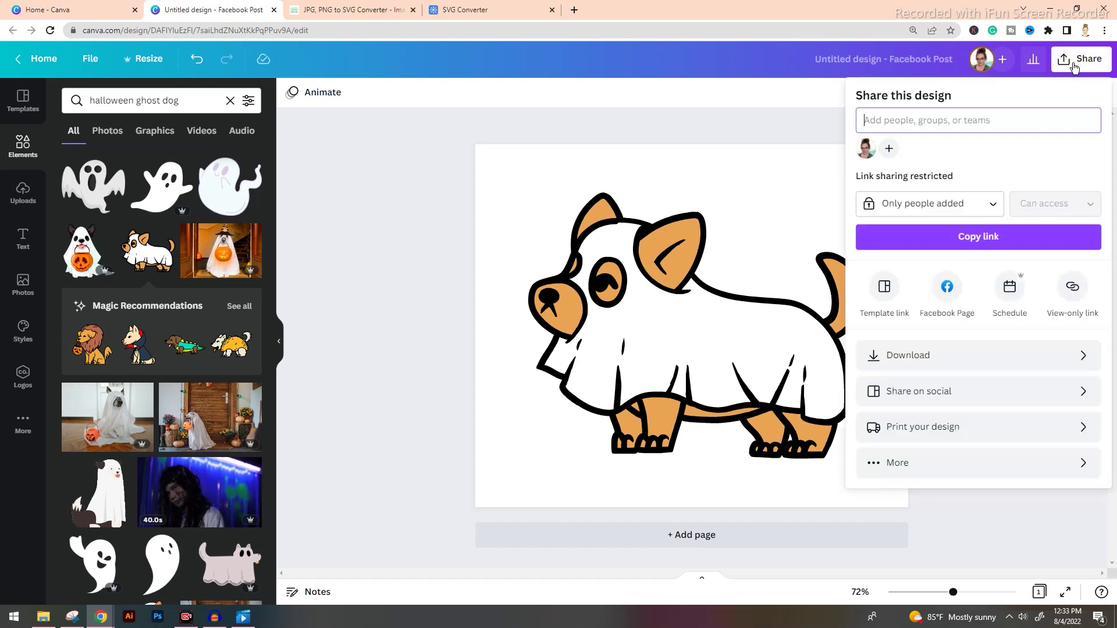
left_click(903, 366)
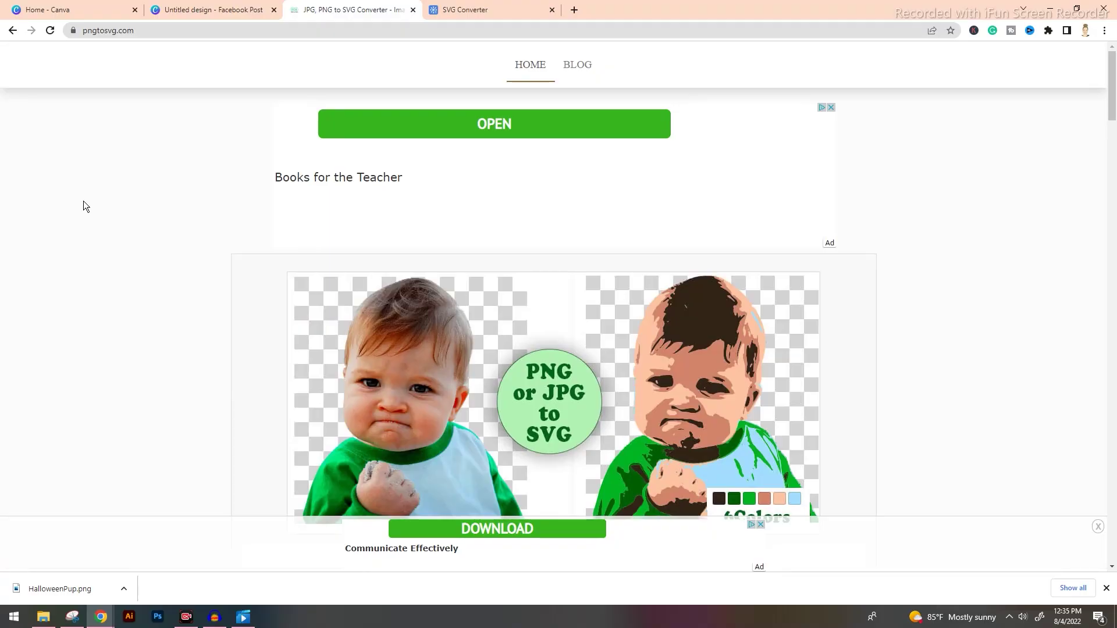
Step: Drop HalloweenPup.png into the pngtosvg.com upload box
scroll(274, 306, "down", 2)
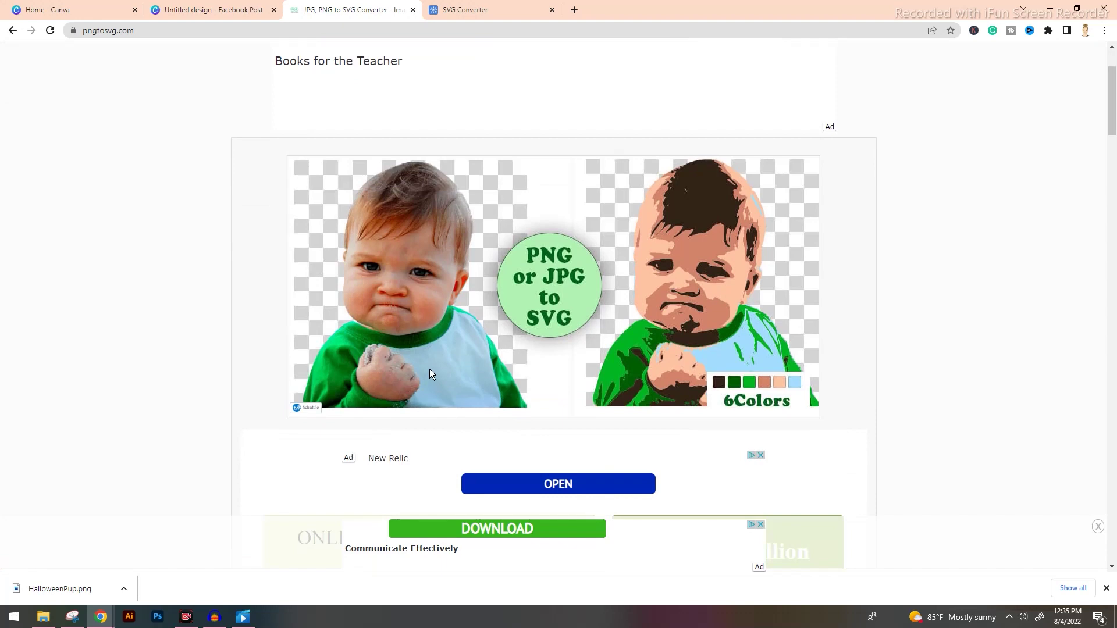
scroll(546, 305, "down", 2)
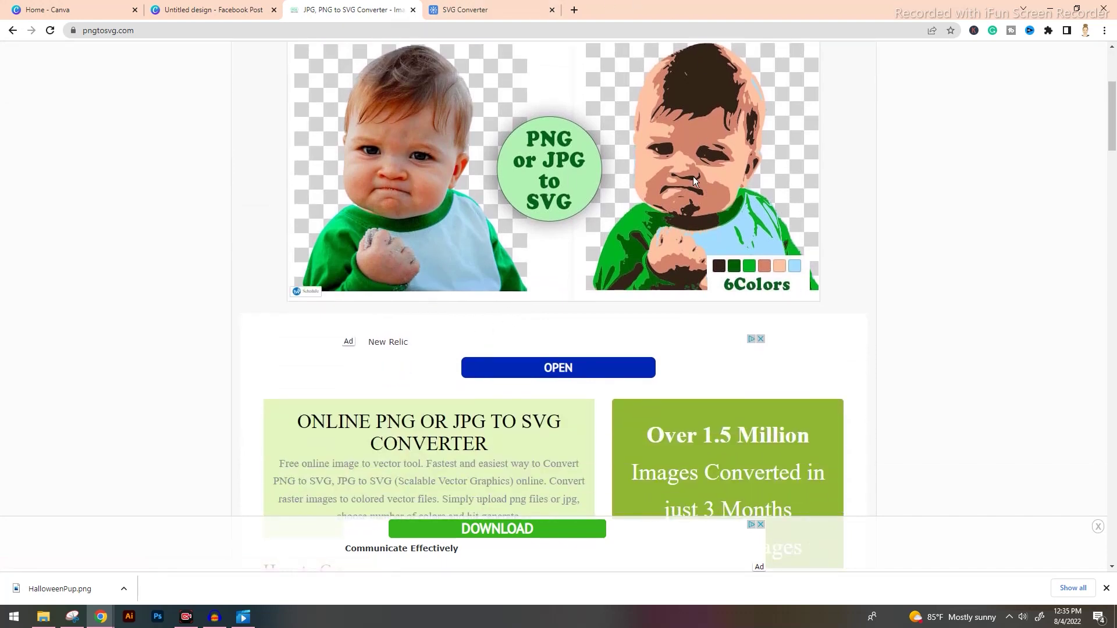
scroll(449, 323, "down", 10)
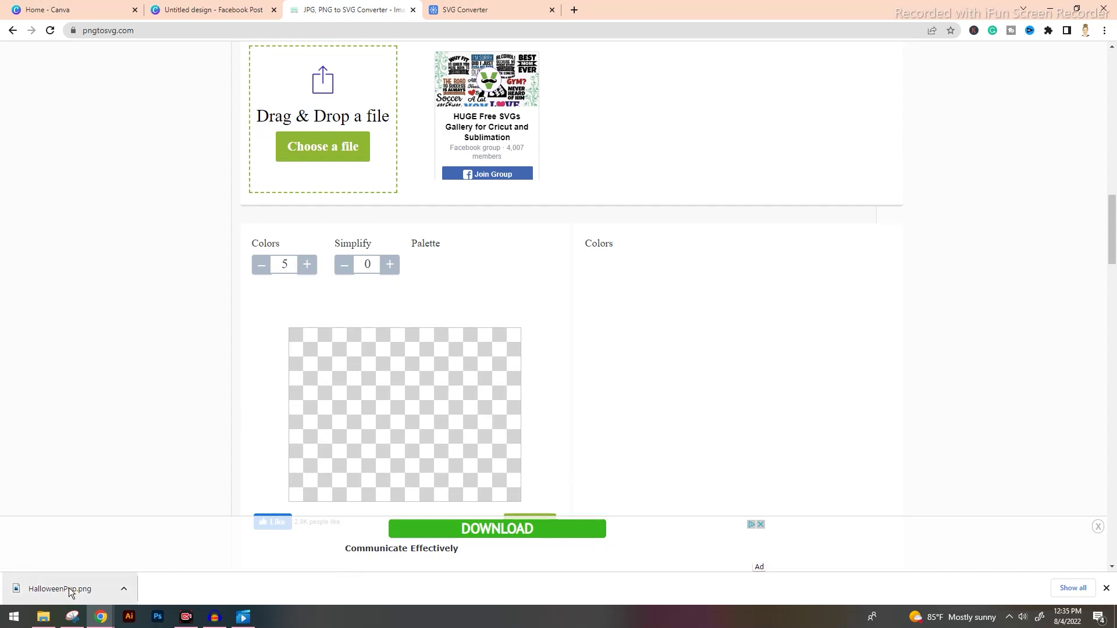
left_click_drag(82, 591, 324, 152)
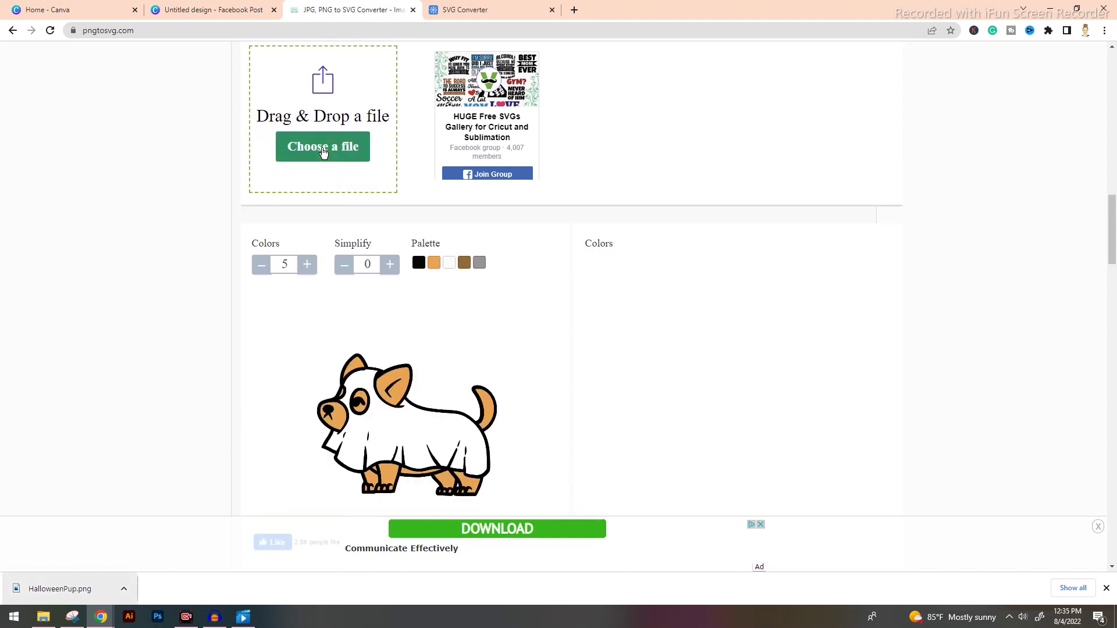
Step: Generate the 3-color SVG and download it as GhostDog_1.svg
scroll(345, 264, "down", 1)
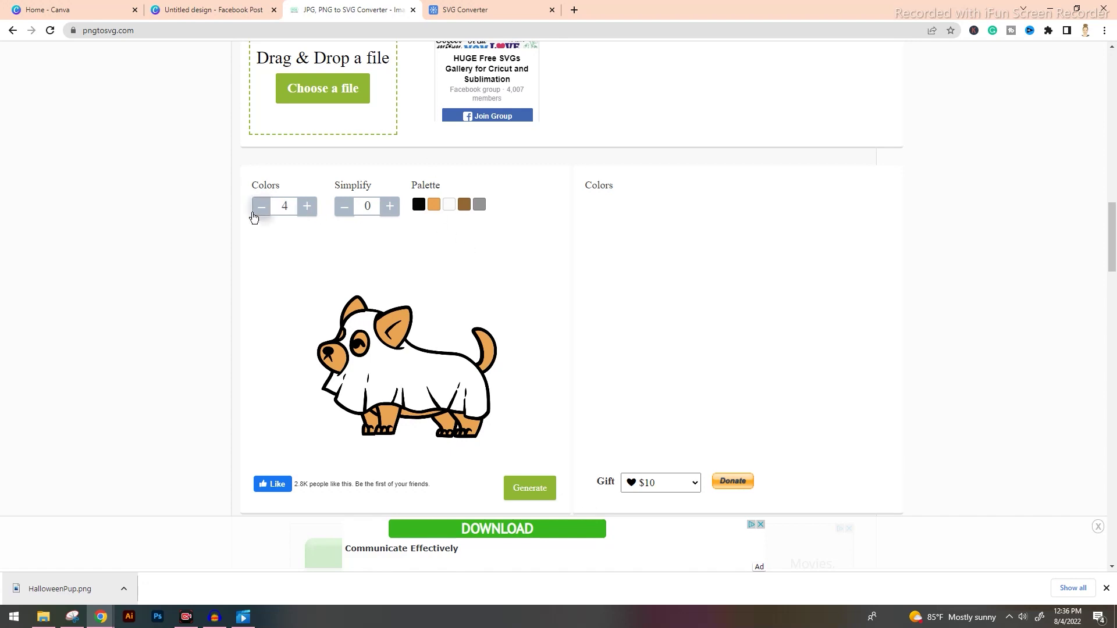
left_click(530, 488)
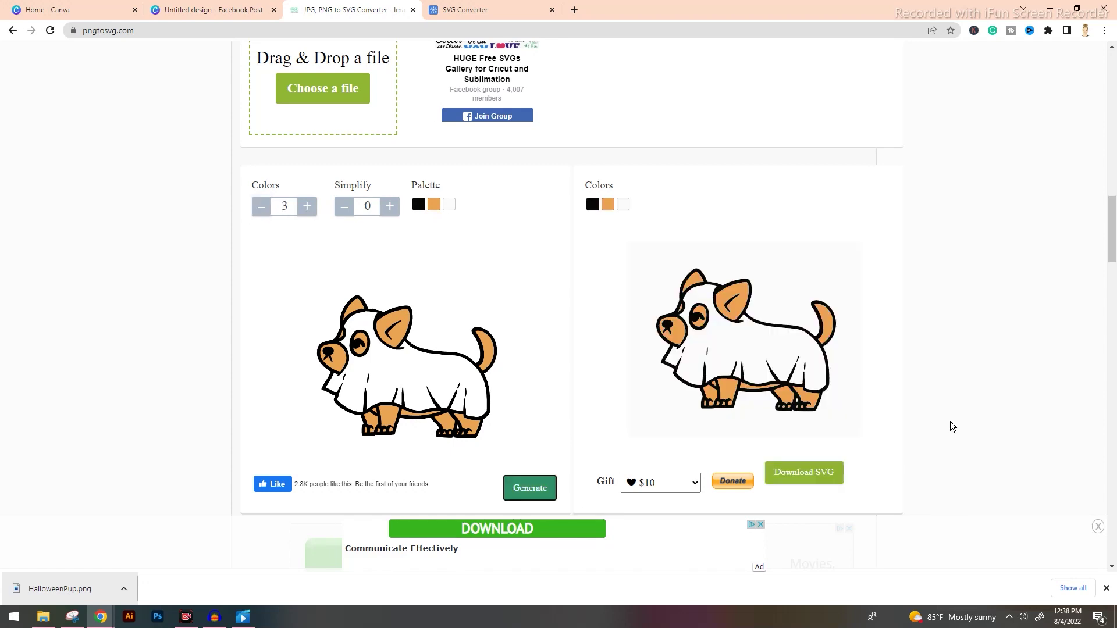
left_click(824, 477)
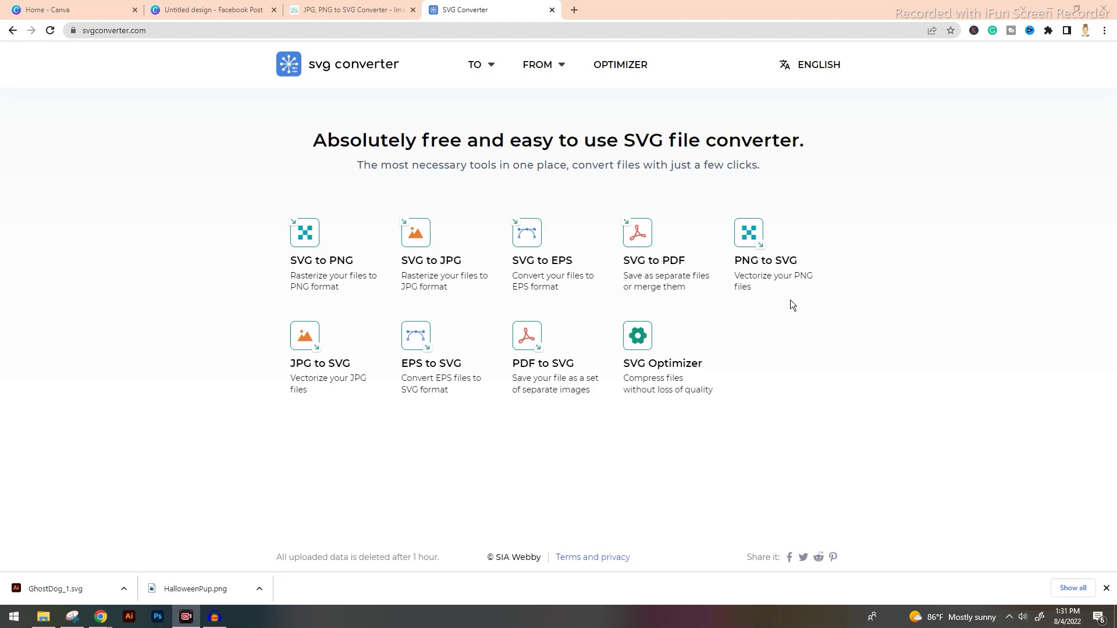
Step: Upload HalloweenPup.png to svgconverter.com's PNG to SVG converter
left_click(790, 300)
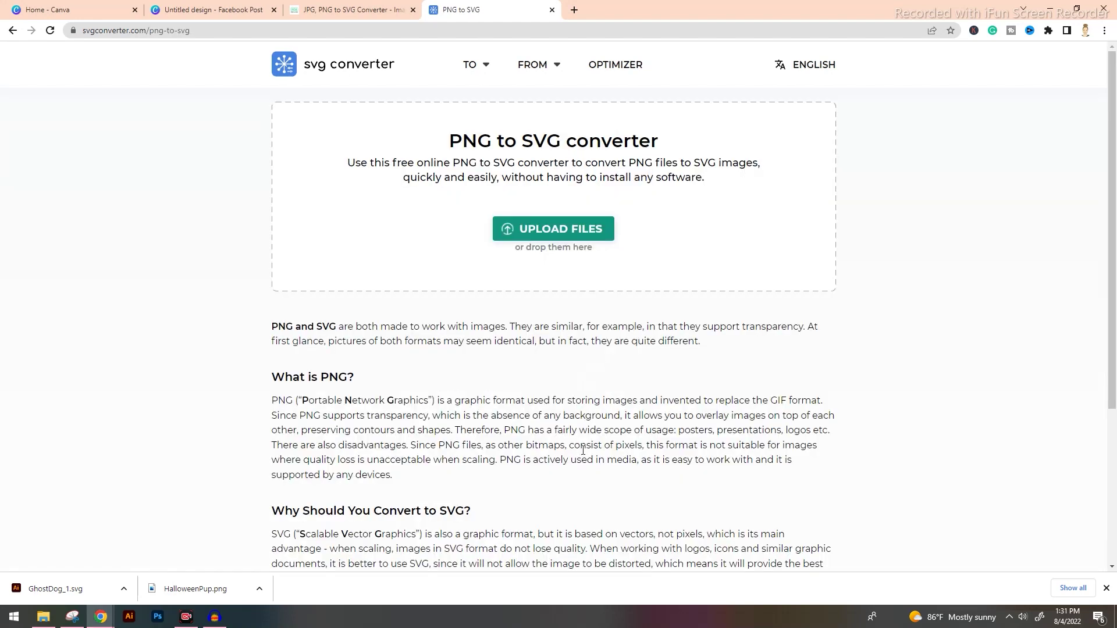
left_click_drag(189, 587, 420, 272)
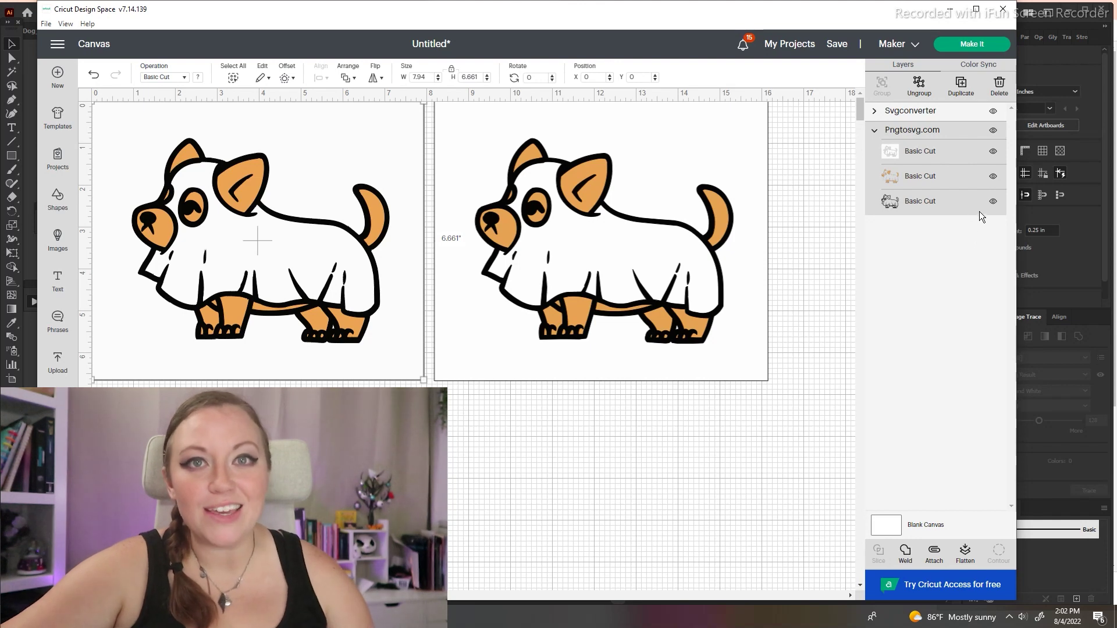
Step: Hide the white background and black outline layers of the pngtosvg.com dog
left_click(992, 153)
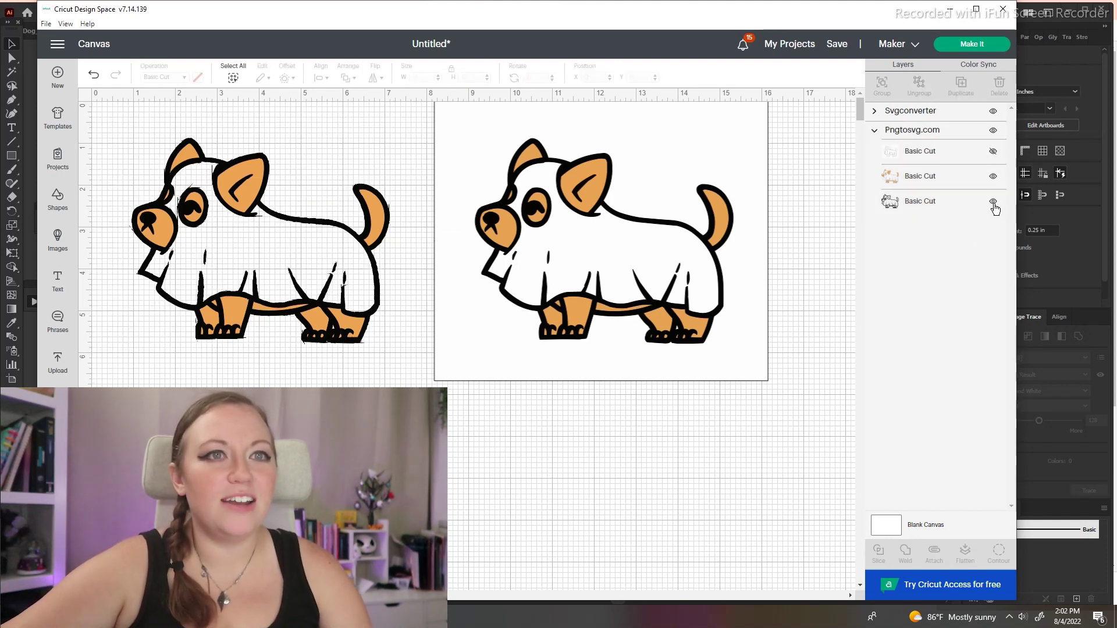
left_click(993, 202)
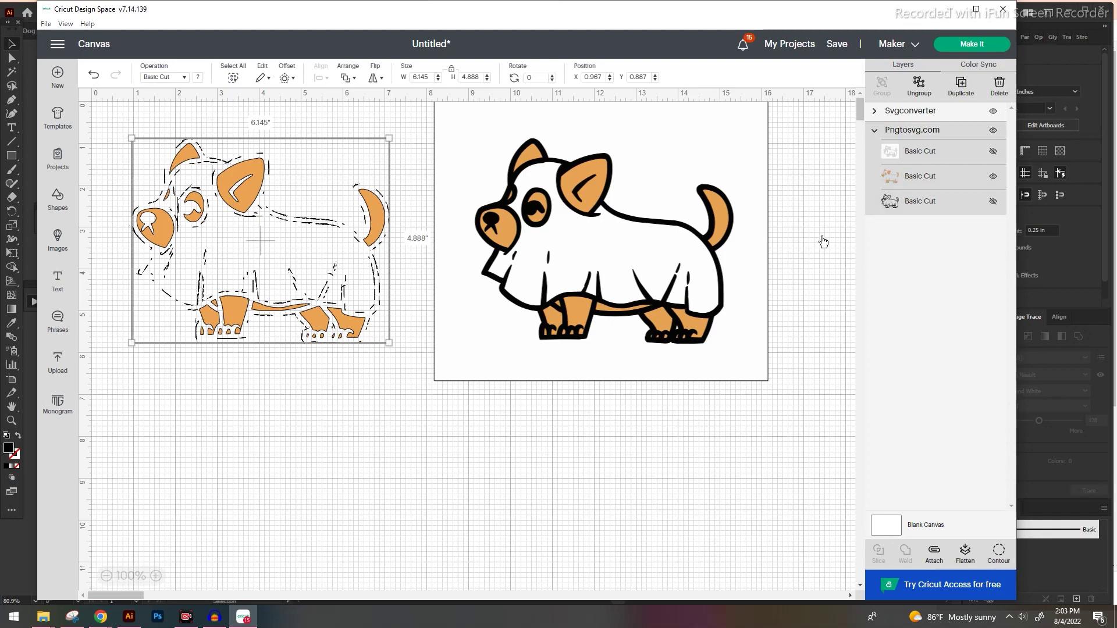
Step: Use Hide Contour to restore cutting on the back paw, both front legs and face piece
left_click(998, 550)
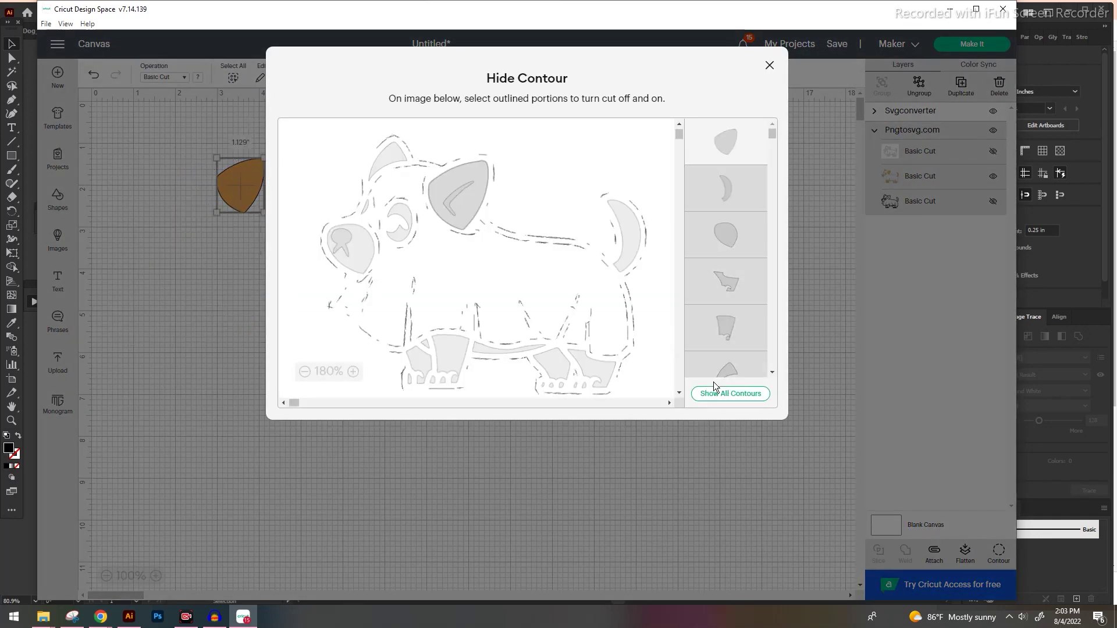
left_click(591, 380)
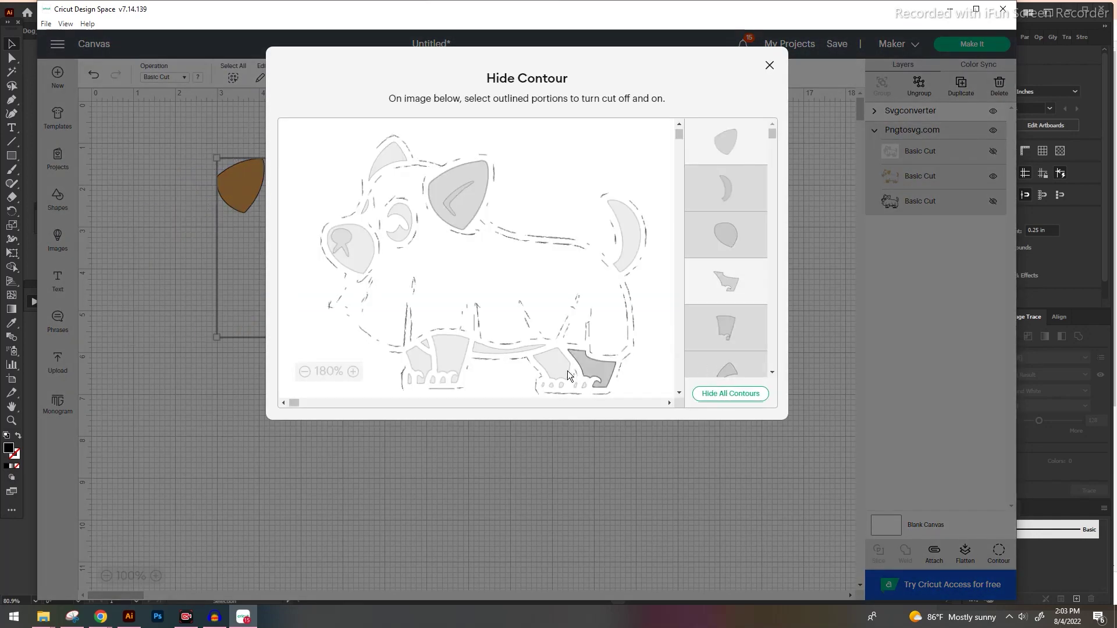
left_click(448, 351)
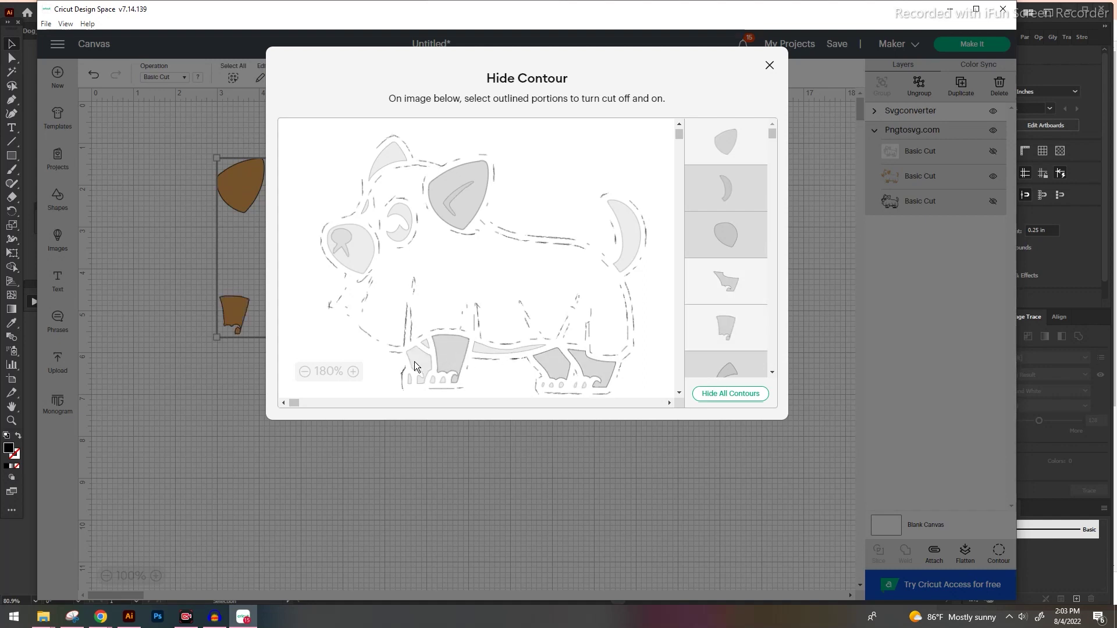
left_click(414, 361)
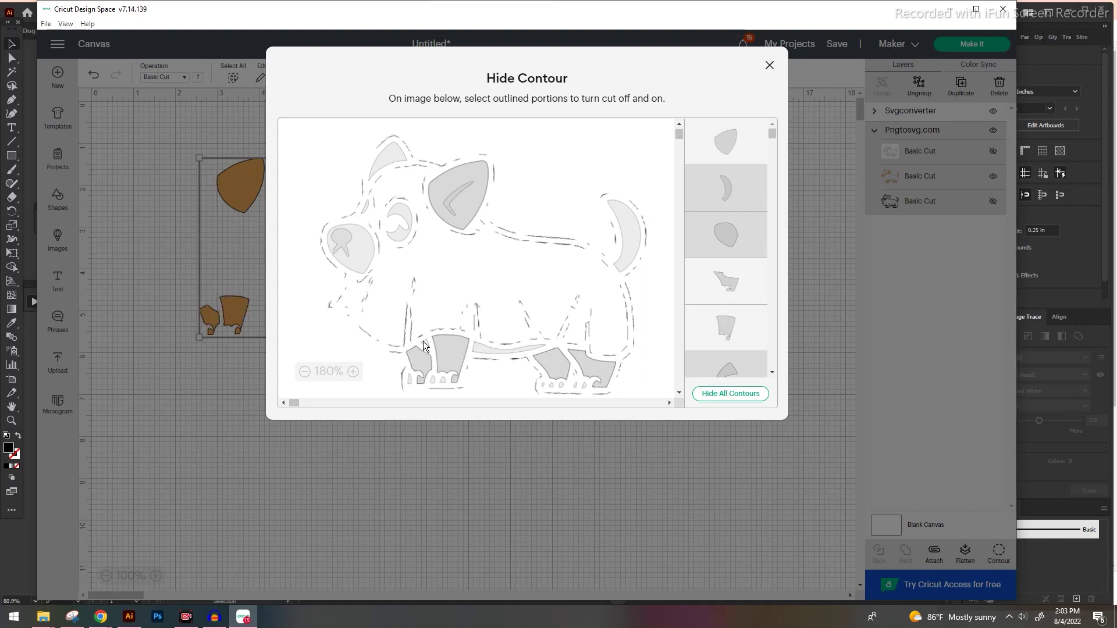
left_click(357, 243)
scroll(734, 232, "down", 3)
scroll(734, 232, "down", 3)
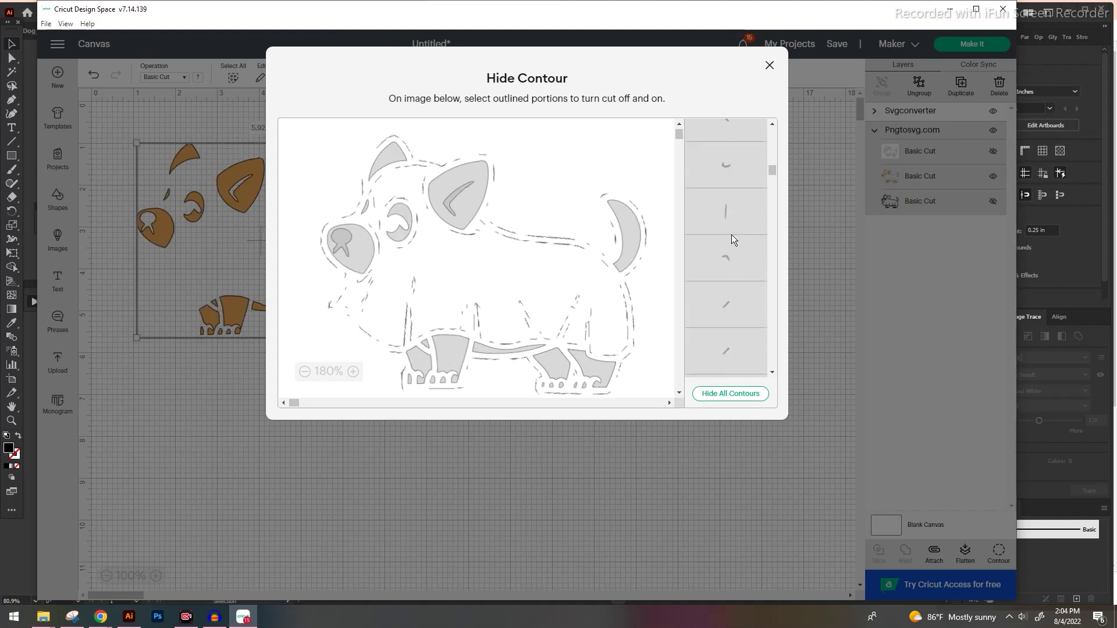
scroll(743, 266, "down", 3)
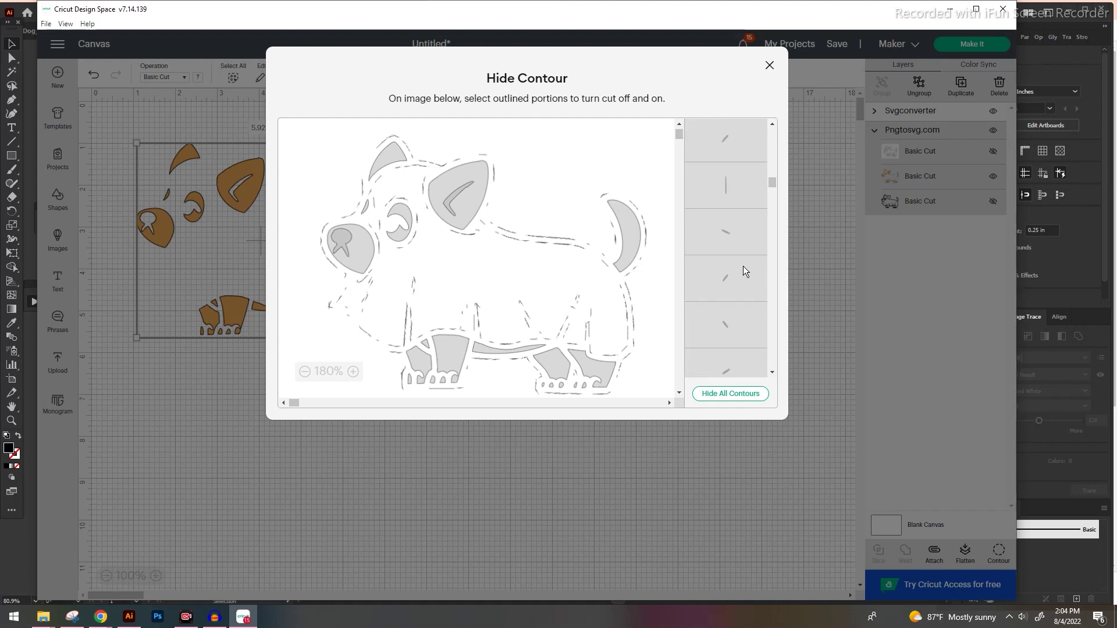
scroll(742, 260, "down", 3)
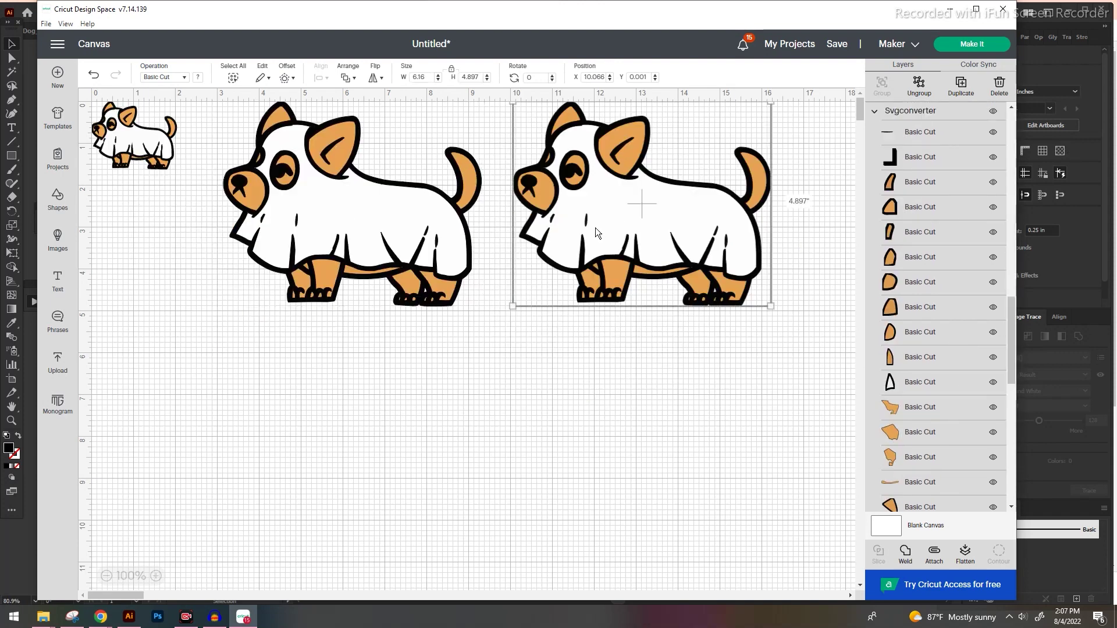
Step: Bring up the context menu for the right-hand Svgconverter dog
right_click(595, 229)
Step: Ungroup the Svgconverter dog and pull its white sheet and black silhouette out below
left_click(645, 263)
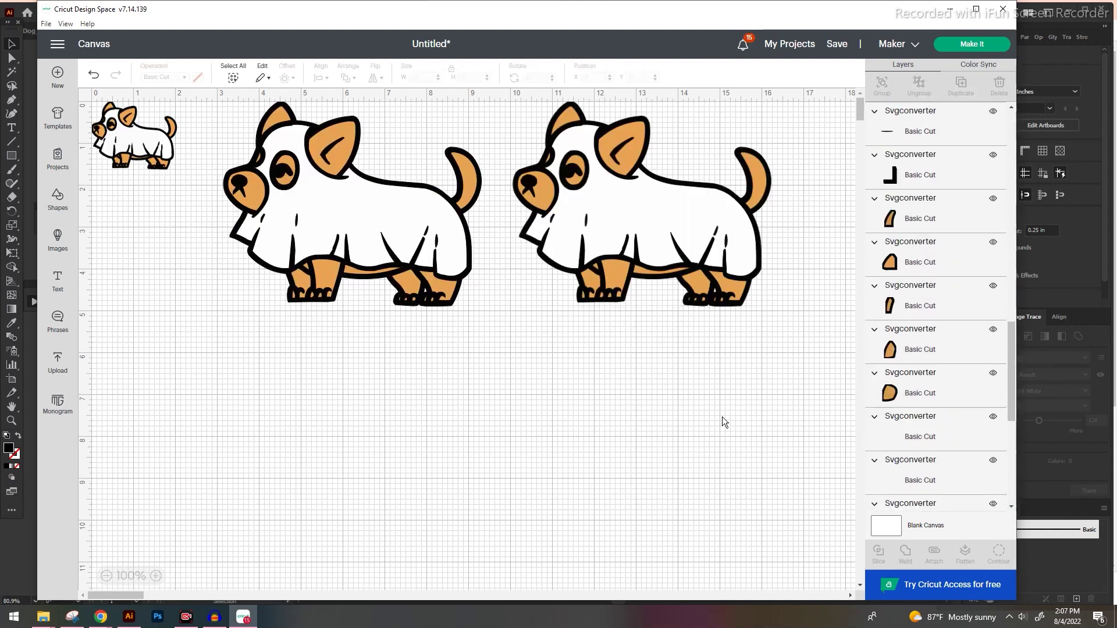
left_click_drag(633, 225, 644, 508)
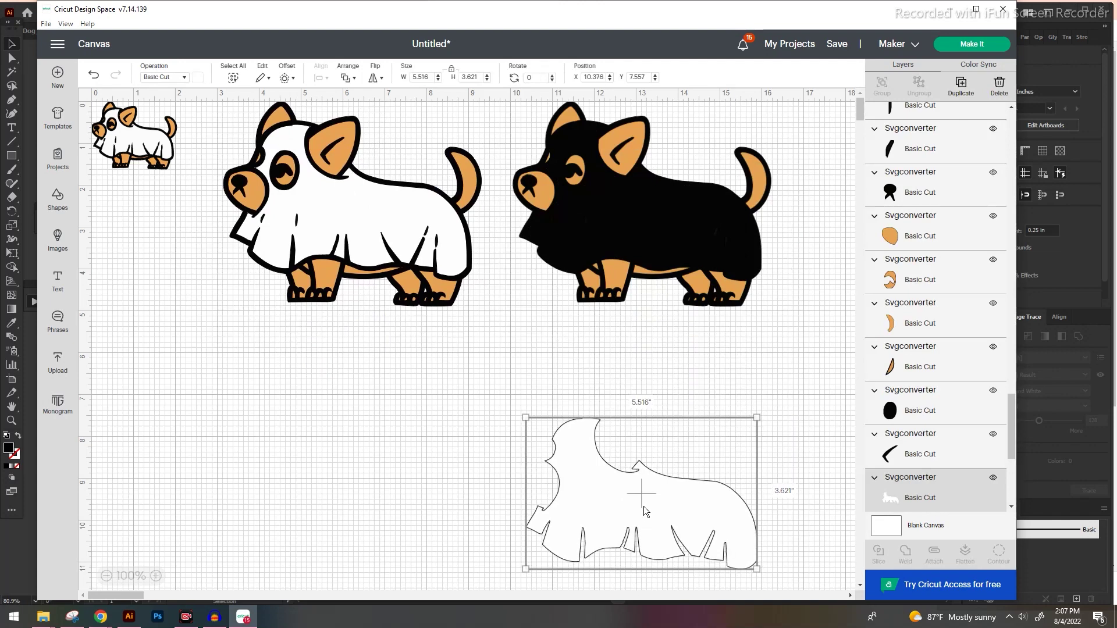
left_click(683, 215)
left_click_drag(682, 214, 354, 490)
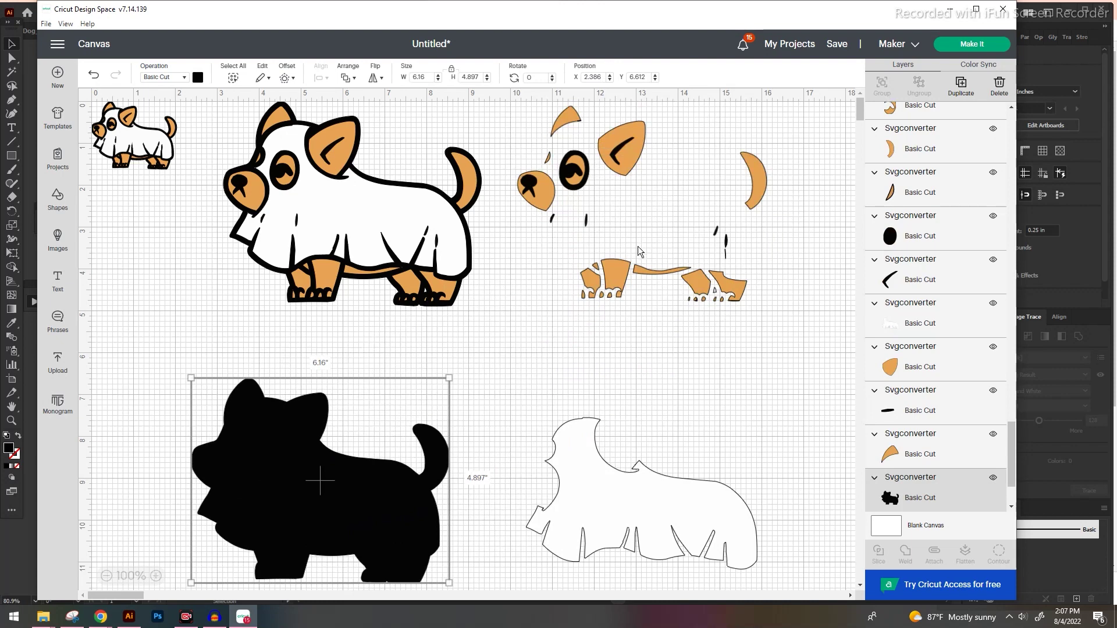
Step: Spread the leg, strip, eyebrow and crescent pieces apart, then undo the last moves
left_click_drag(617, 278, 717, 369)
left_click_drag(748, 288, 812, 306)
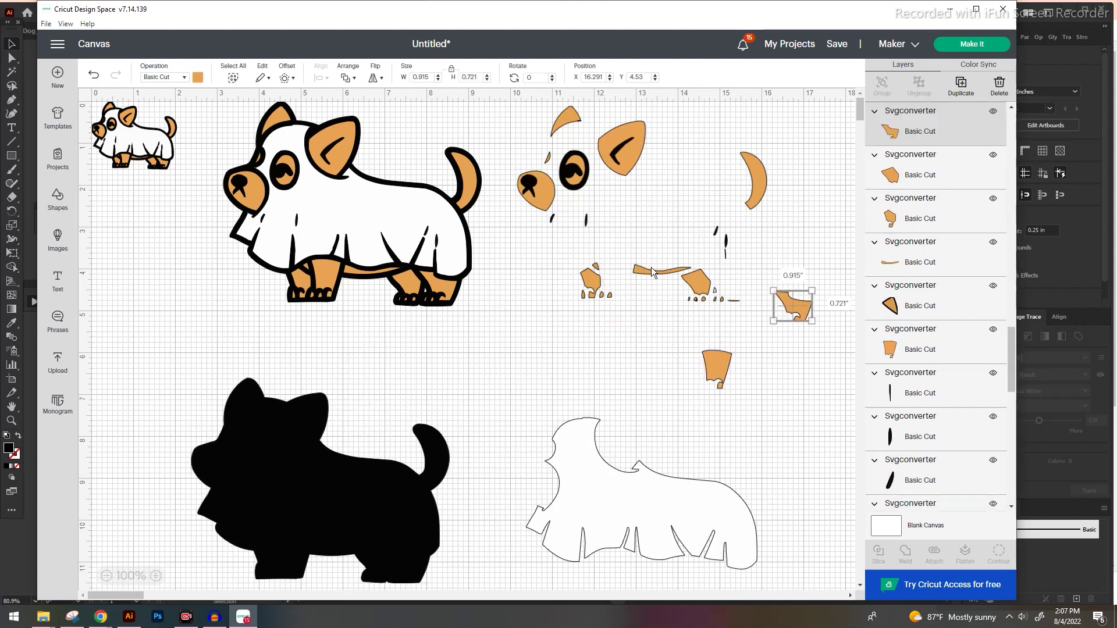
left_click_drag(663, 269, 635, 332)
left_click_drag(590, 279, 498, 334)
left_click_drag(542, 205, 495, 273)
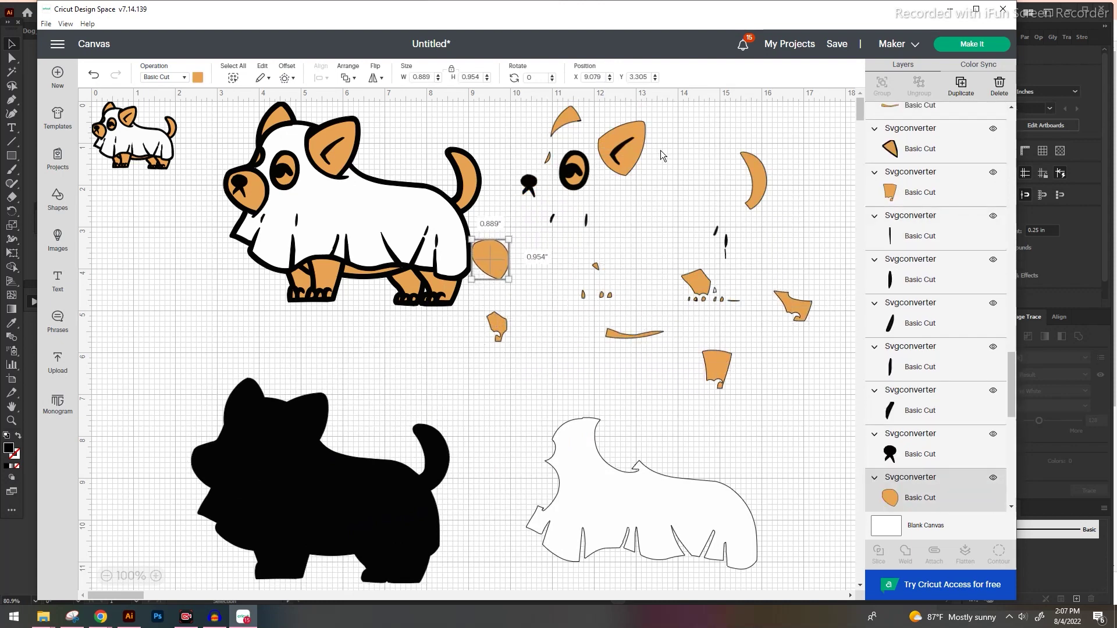
left_click_drag(622, 150, 698, 176)
left_click_drag(767, 194, 795, 190)
left_click_drag(732, 243, 742, 232)
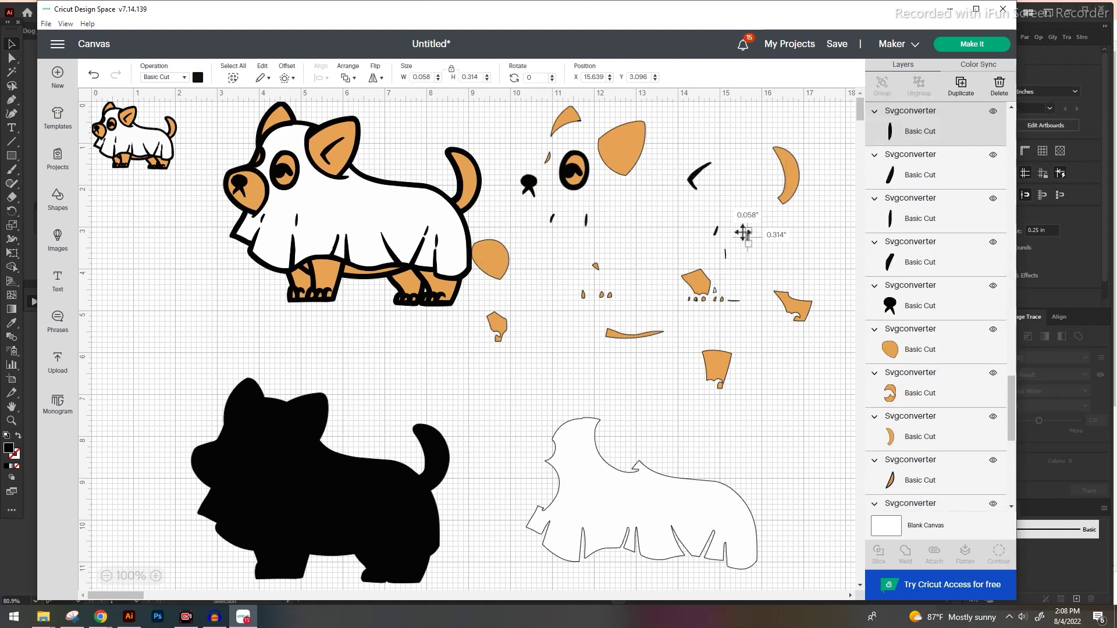
left_click(741, 269)
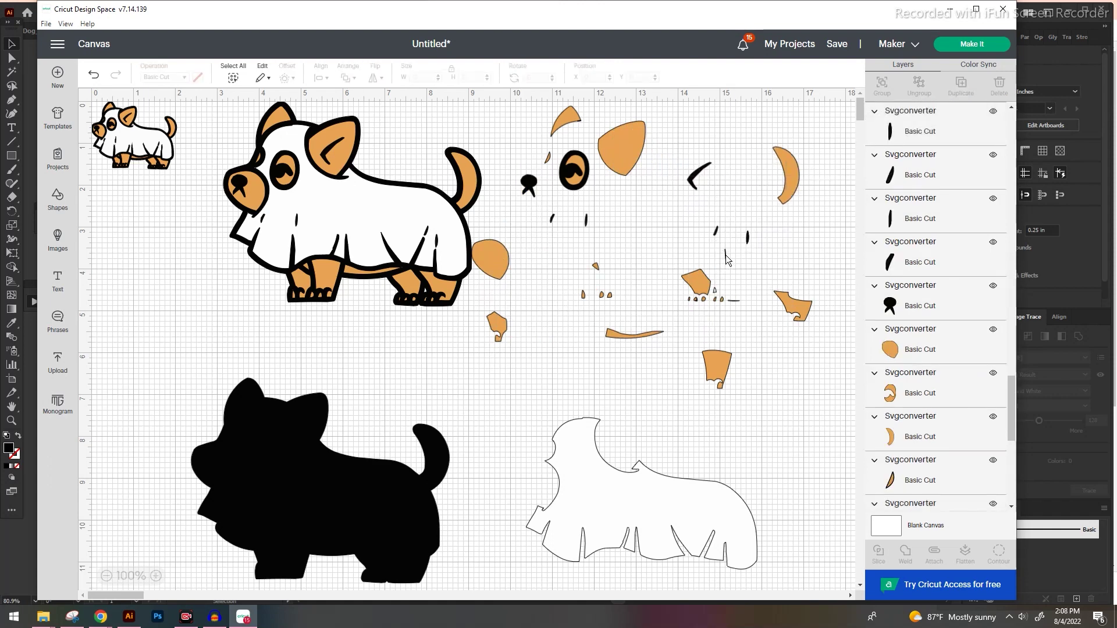
key("ctrl+z")
key("ctrl+z")
key("ctrl+z")
key("ctrl+z")
key("ctrl+z")
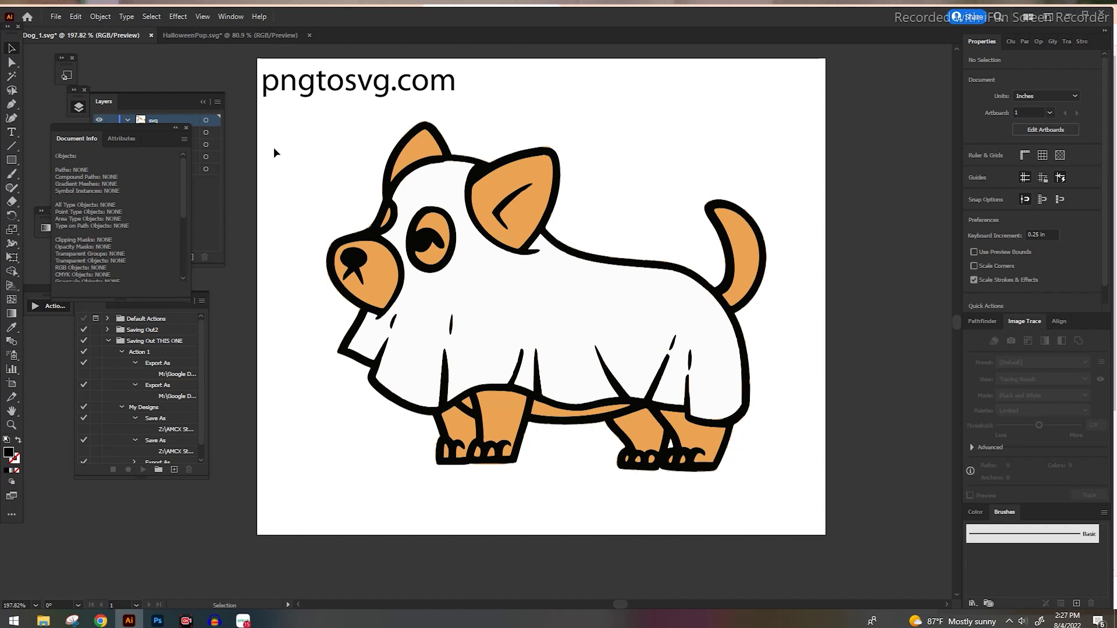
Step: Switch to the HalloweenPup.svg document in Illustrator
left_click(228, 35)
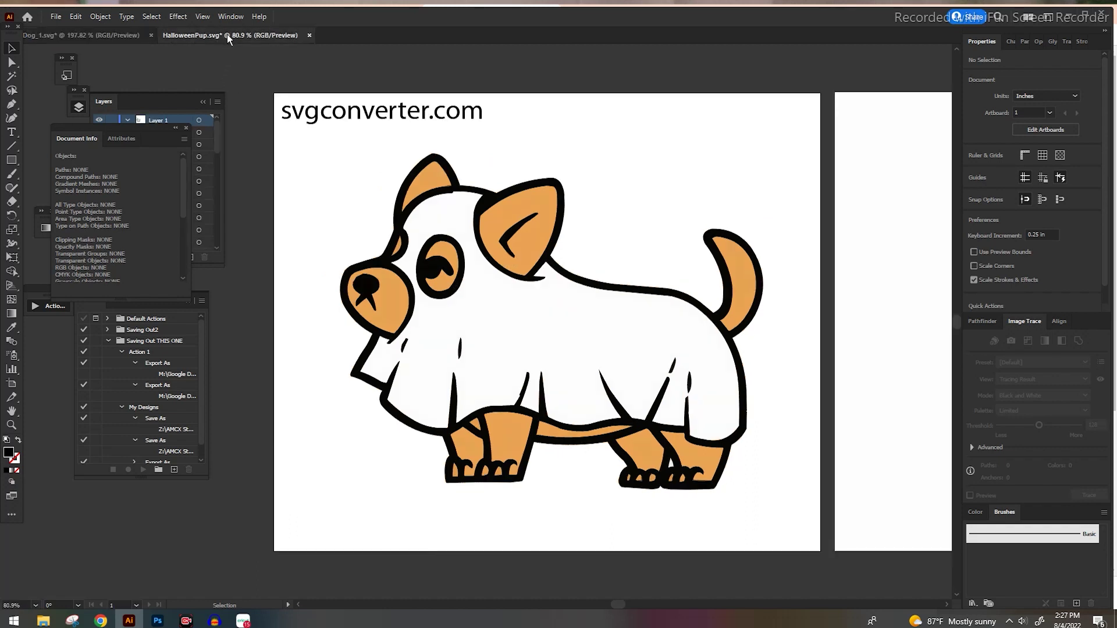
Step: Switch to the Dog_1.svg document
left_click(113, 33)
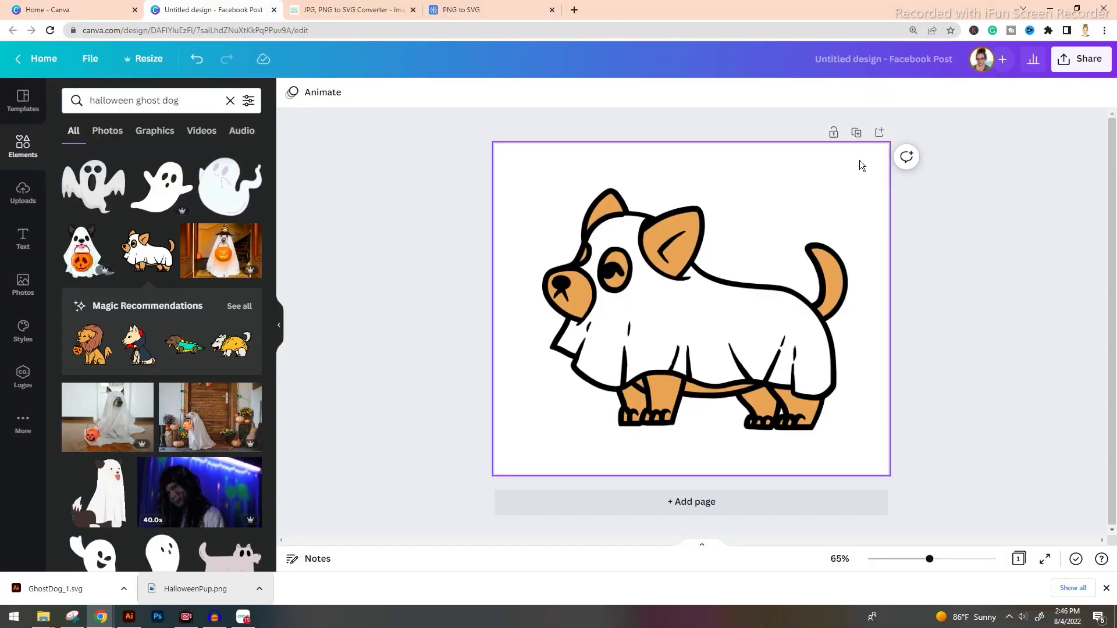
Step: Open the Share menu for the ghost-dog Facebook Post design in Canva
left_click(1080, 59)
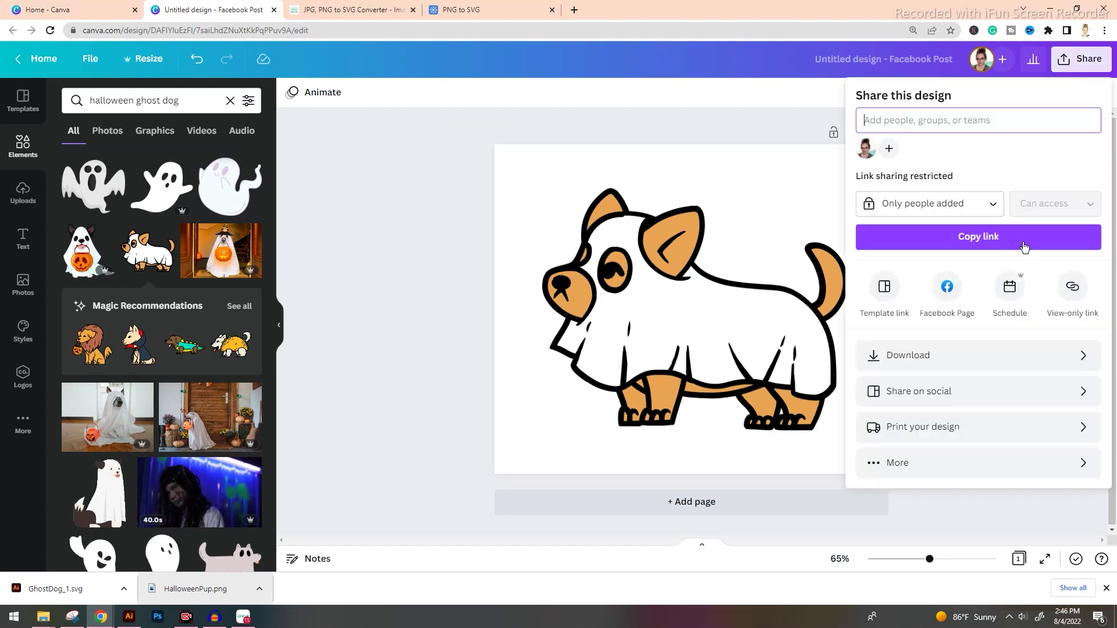
Step: Download the ghost-dog design as an SVG file with transparent background kept on
left_click(995, 353)
left_click(893, 146)
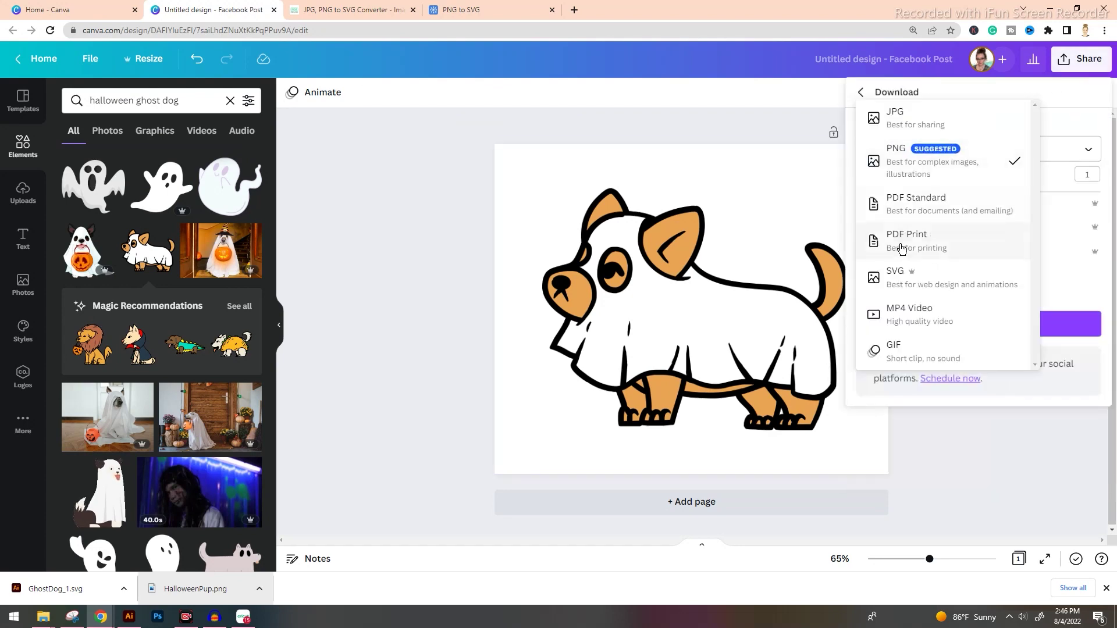
left_click(903, 278)
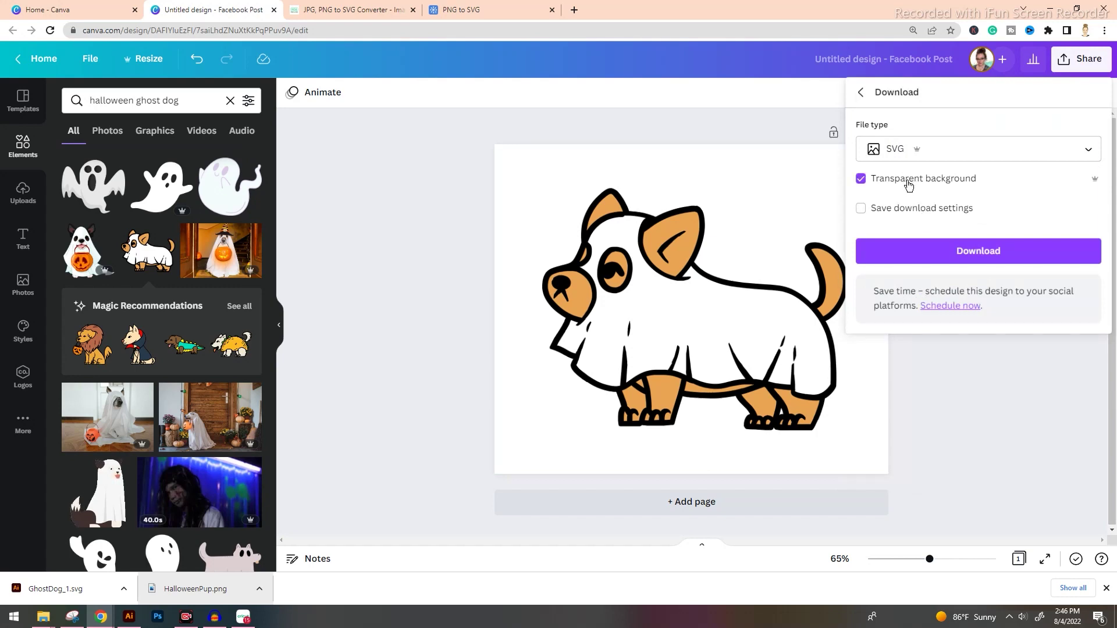
left_click(941, 254)
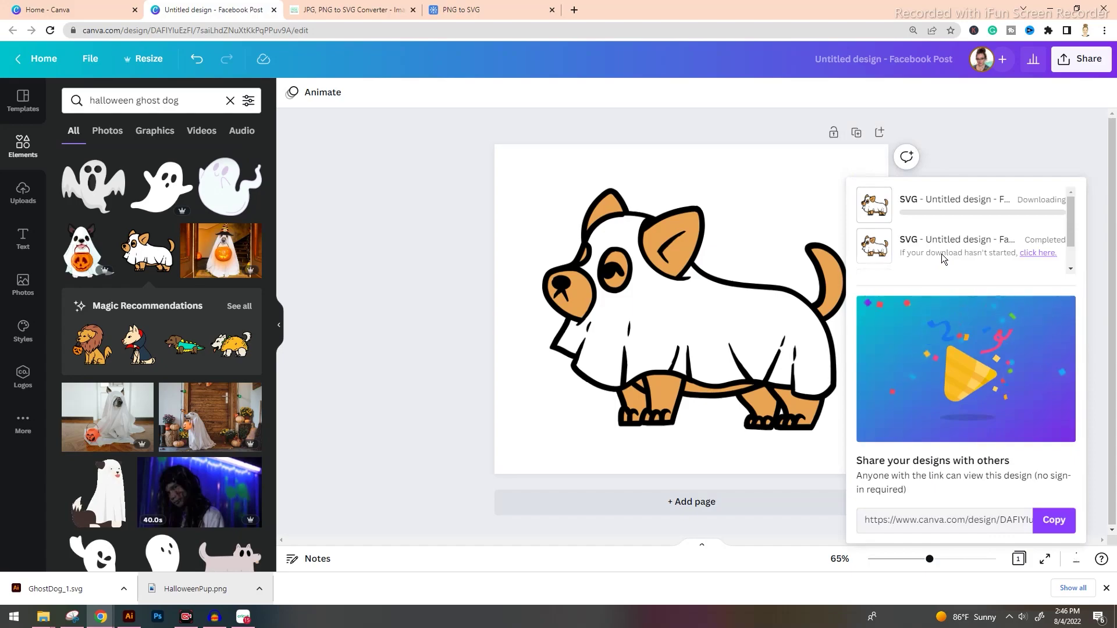